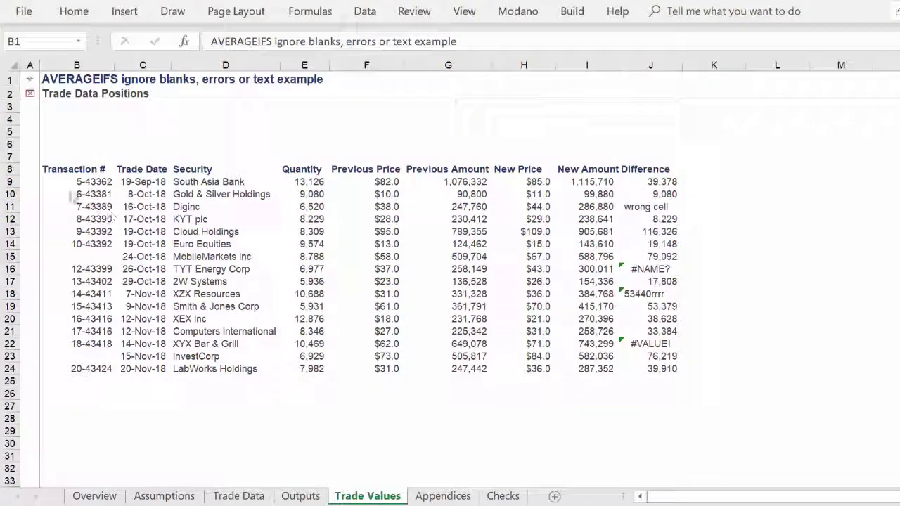
Step: Examine the trade table's columns, its source data on the Trade Data sheet, and the text and error cells in the Difference column
{"action": "left_click_drag", "start_coordinate": [52, 181], "coordinate": [90, 352]}
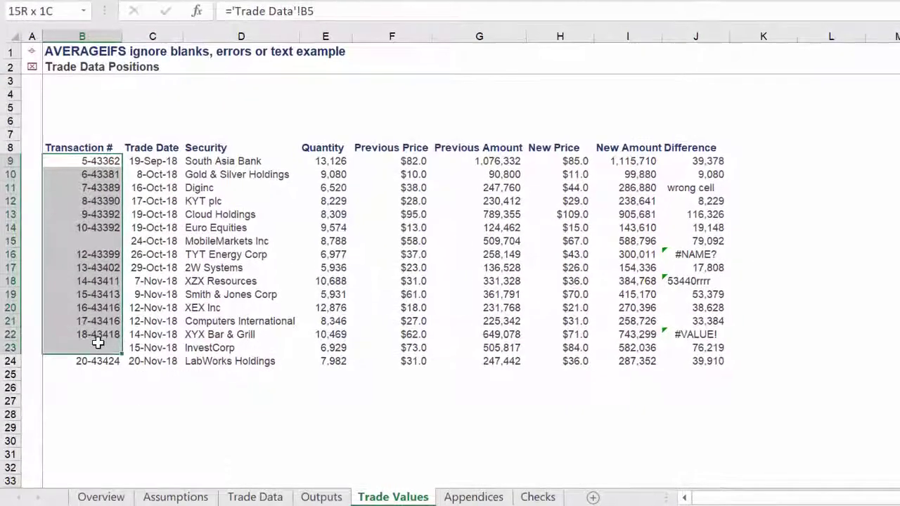
{"action": "left_click", "coordinate": [341, 163]}
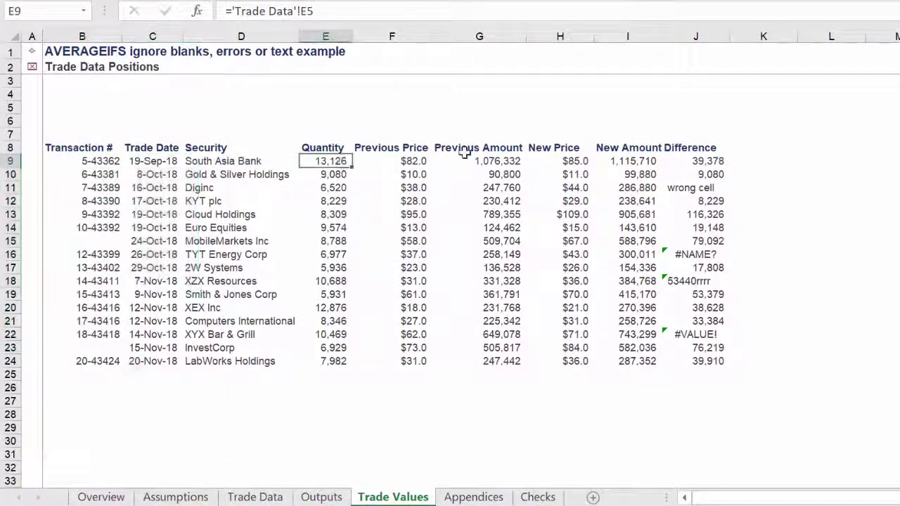
{"action": "left_click", "coordinate": [631, 162]}
{"action": "left_click", "coordinate": [696, 173]}
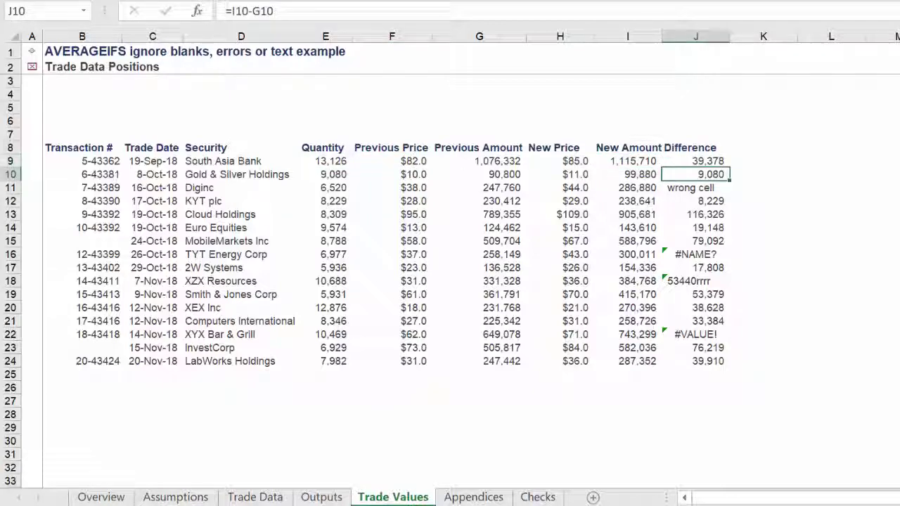
{"action": "left_click", "coordinate": [253, 497]}
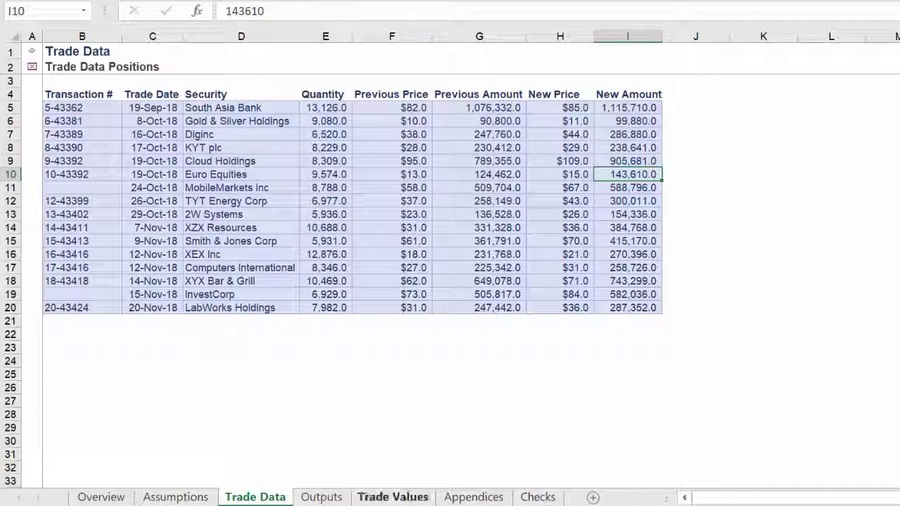
{"action": "left_click", "coordinate": [392, 497]}
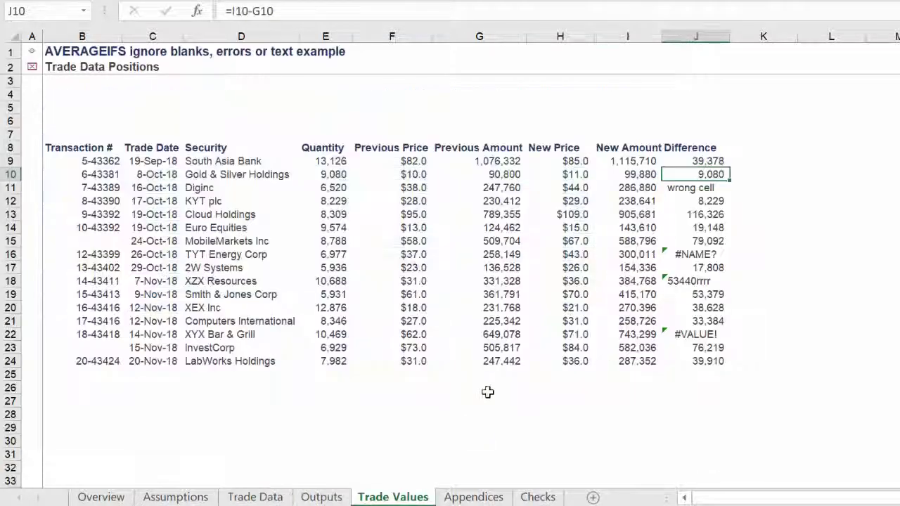
{"action": "left_click", "coordinate": [679, 257]}
{"action": "left_click", "coordinate": [676, 192]}
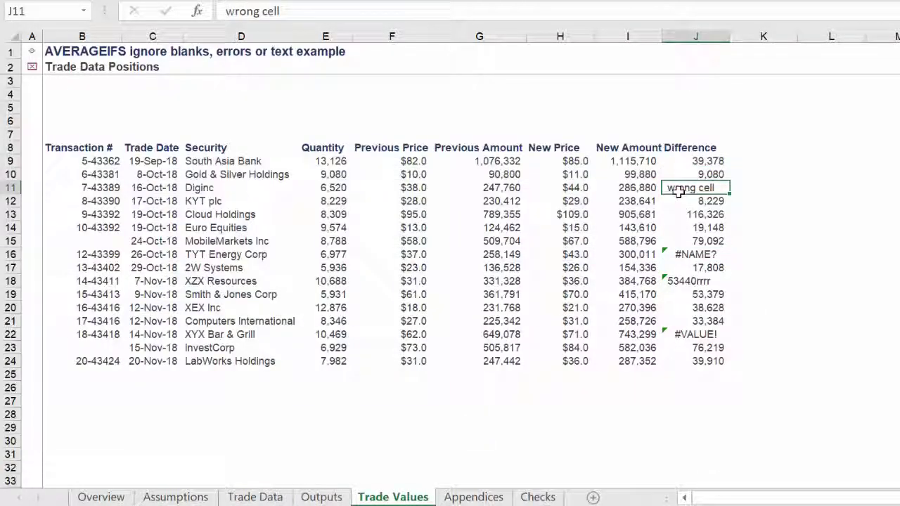
{"action": "left_click", "coordinate": [674, 336]}
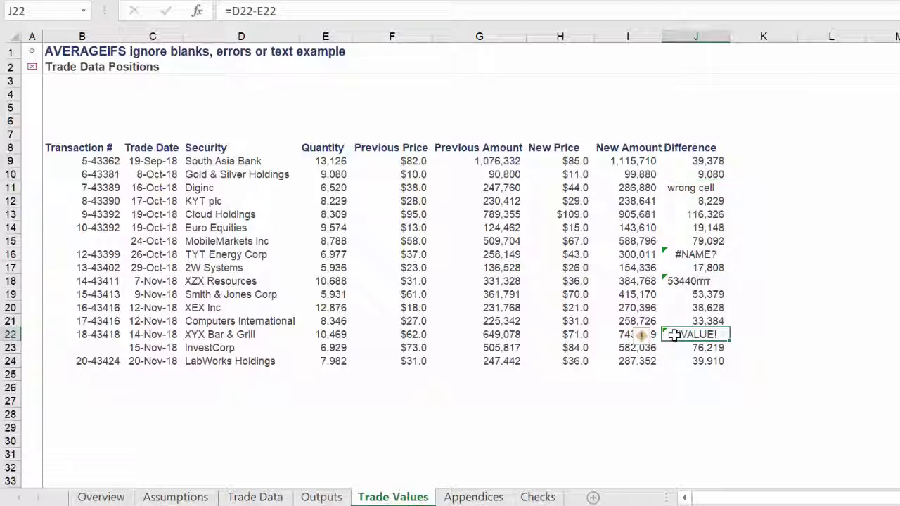
{"action": "left_click", "coordinate": [677, 162]}
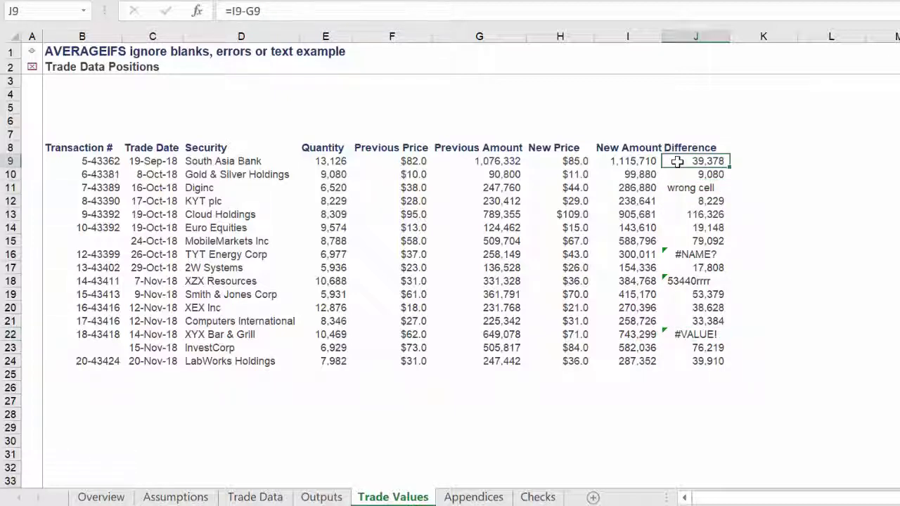
Step: Select the valid Difference values that have a transaction number: J9:J10, J12:J14, J17, J19:J21 and J24
{"action": "left_click_drag", "start_coordinate": [677, 168], "coordinate": [700, 222]}
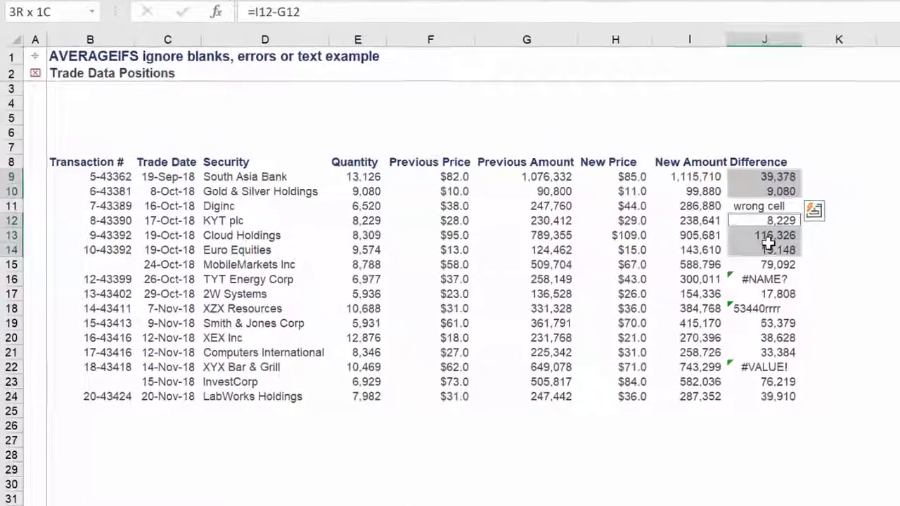
{"action": "left_click_drag", "start_coordinate": [768, 243], "coordinate": [768, 246]}
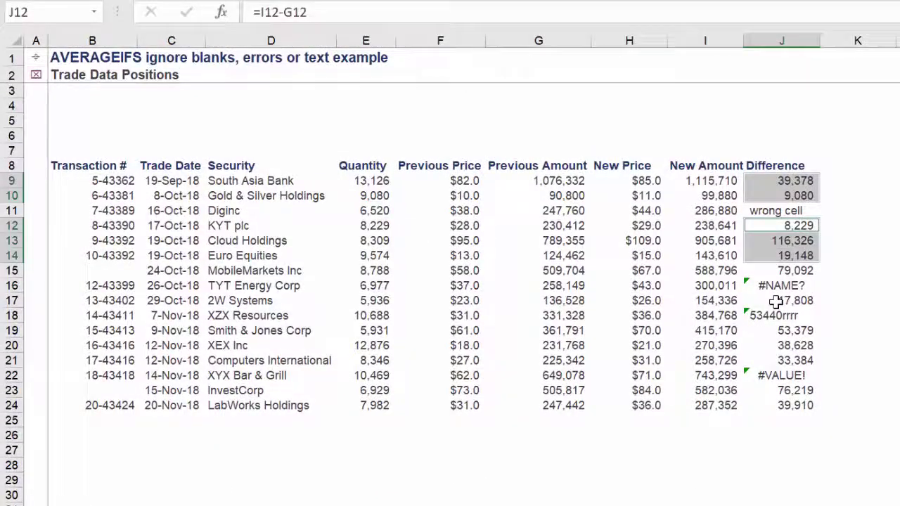
{"action": "left_click", "coordinate": [775, 301], "text": "ctrl"}
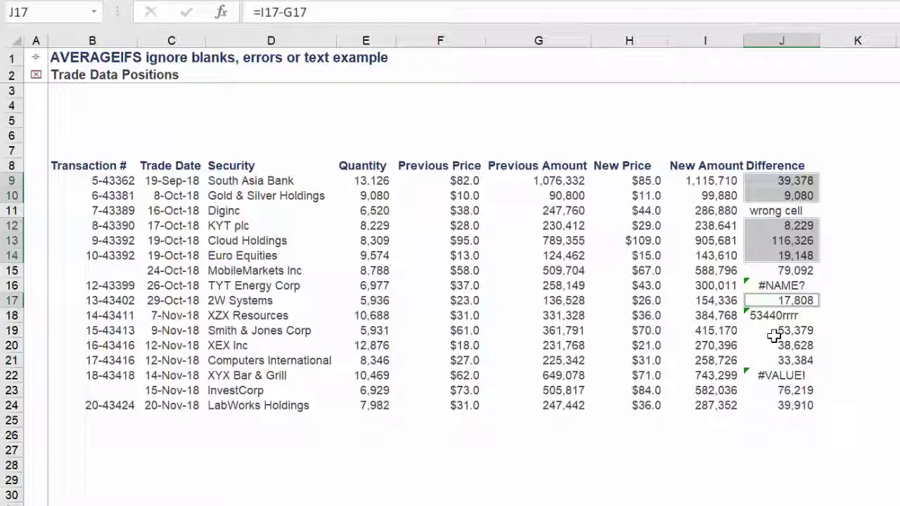
{"action": "left_click_drag", "start_coordinate": [773, 336], "coordinate": [773, 365]}
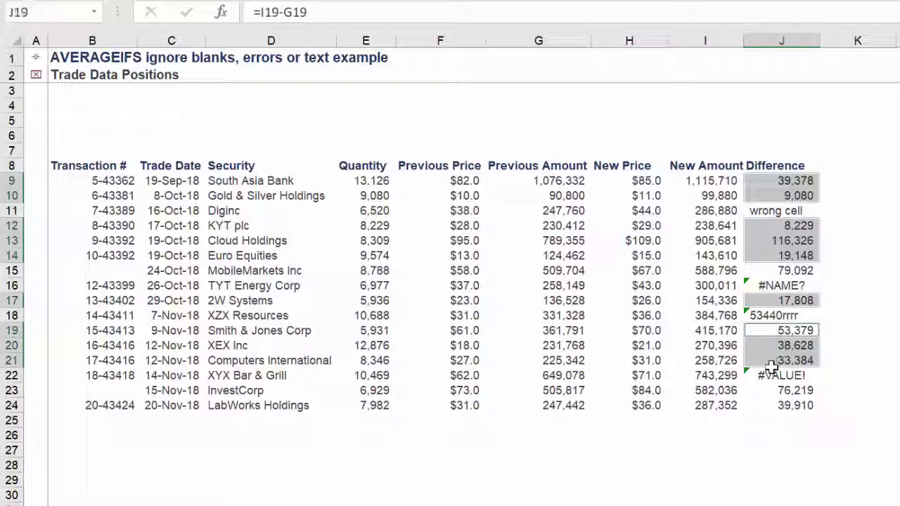
{"action": "left_click", "coordinate": [766, 407], "text": "ctrl"}
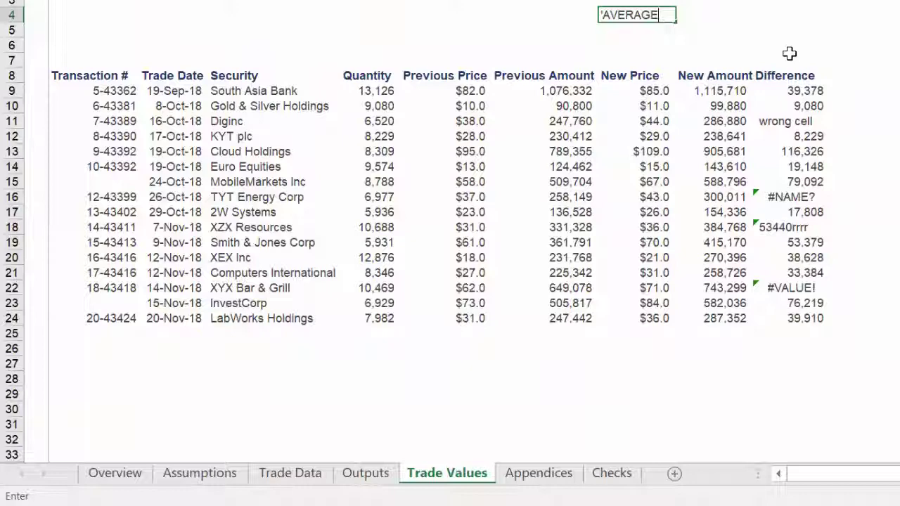
Step: Enter the label "AVERAGEIFS - v1" in cell H4 above the trade table
{"action": "type", "text": "IFS -"}
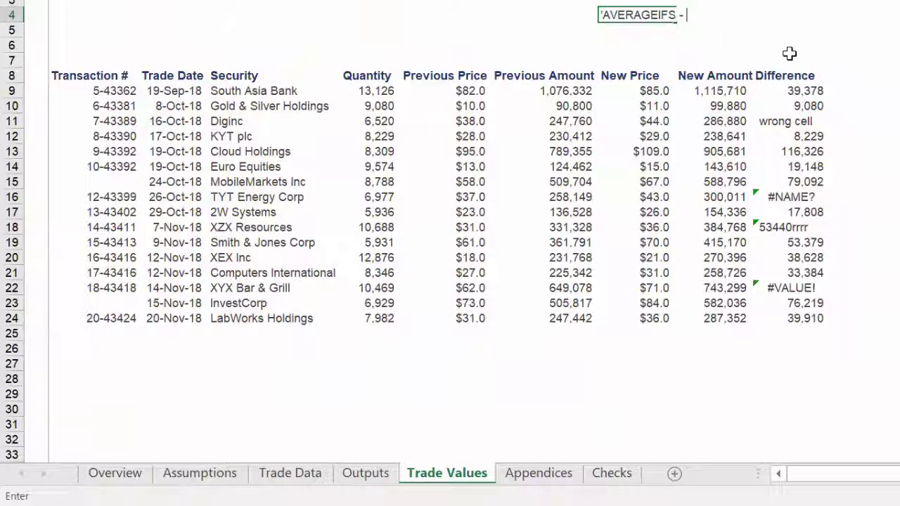
{"action": "type", "text": " V1"}
{"action": "key", "text": "Return"}
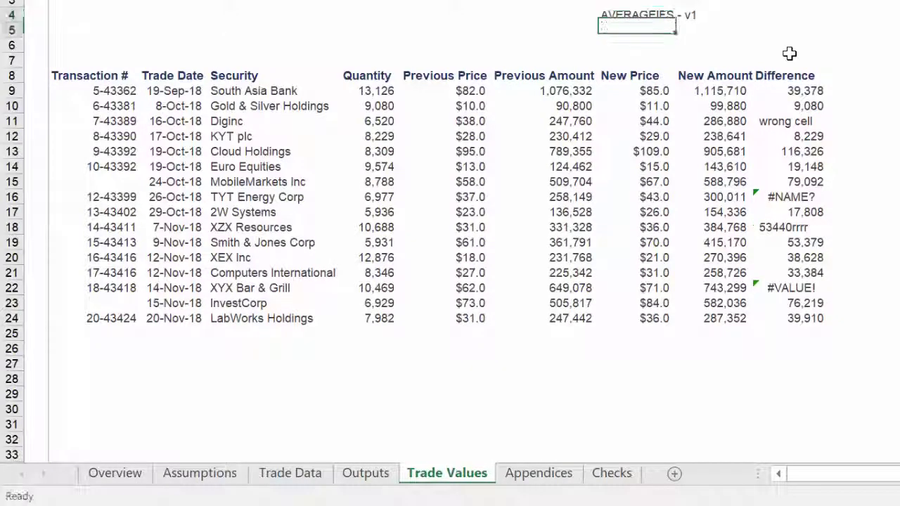
Step: Start an AVERAGEIFS formula in J4 with the Difference values $J$9:$J$24 as an absolute average range
{"action": "key", "text": "Up"}
{"action": "key", "text": "Right"}
{"action": "key", "text": "Right"}
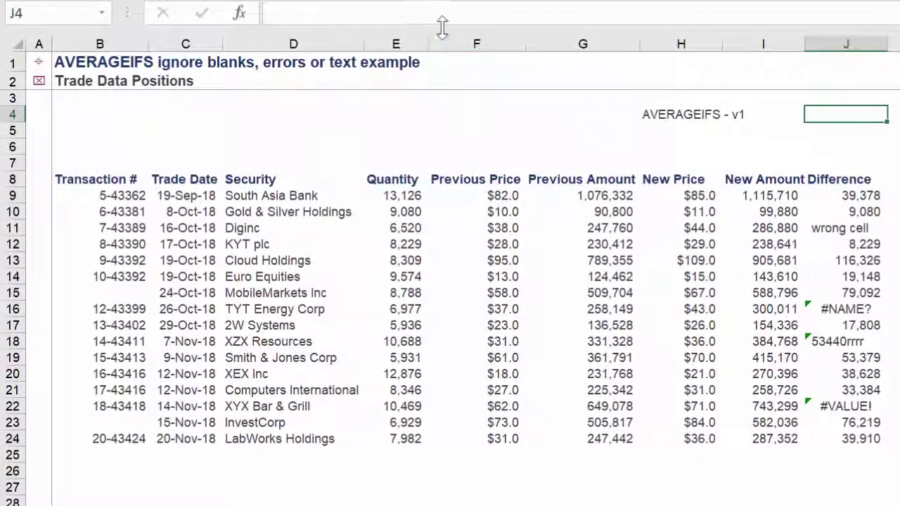
{"action": "left_click", "coordinate": [440, 11]}
{"action": "type", "text": "=aver"}
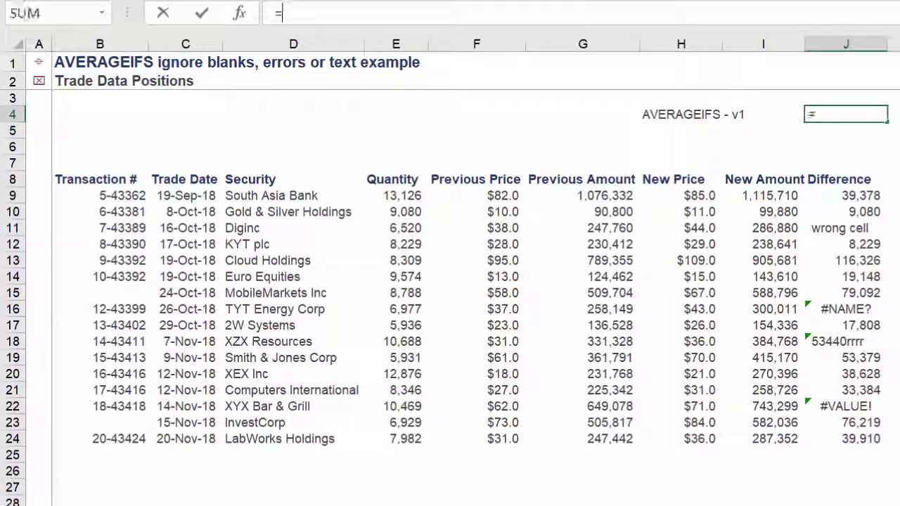
{"action": "key", "text": "Down"}
{"action": "key", "text": "Down"}
{"action": "key", "text": "Down"}
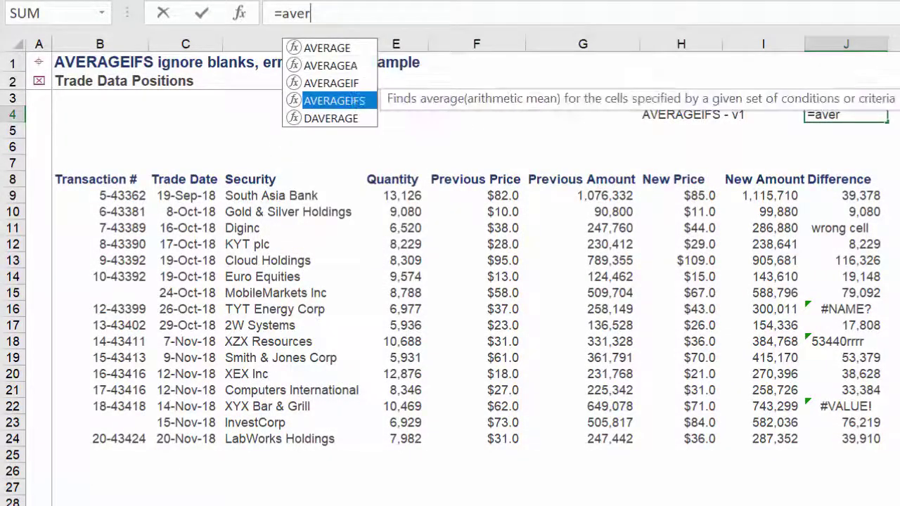
{"action": "key", "text": "Tab"}
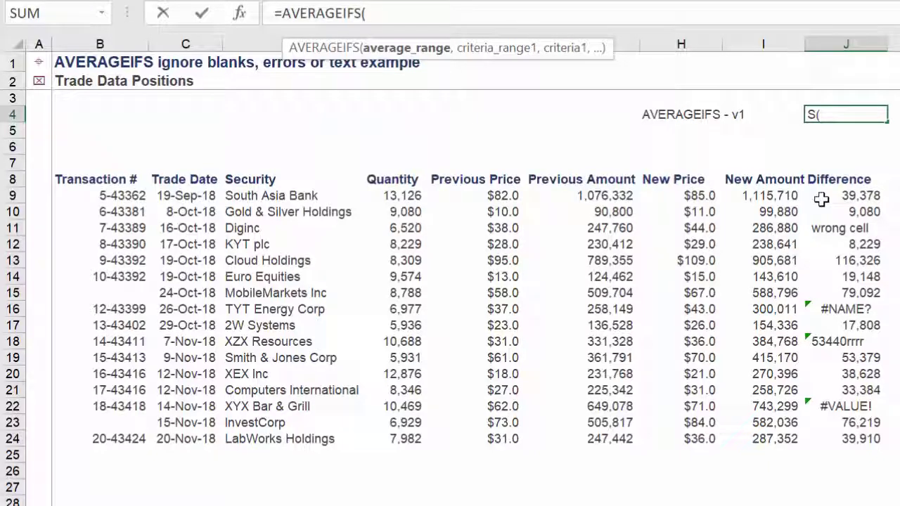
{"action": "left_click_drag", "start_coordinate": [821, 199], "coordinate": [828, 442]}
{"action": "key", "text": "F4"}
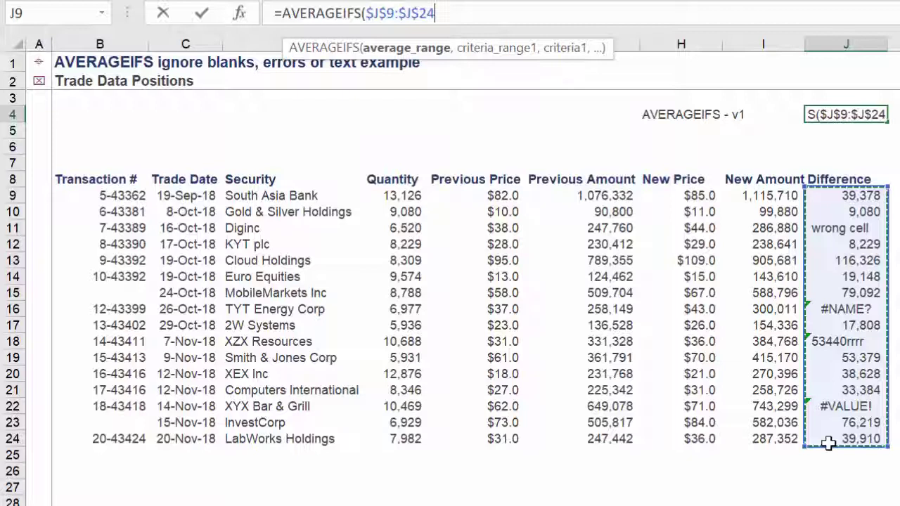
Step: Add the Transaction # range $B$9:$B$24 as the first criteria range with the non-blank criterion "<>"
{"action": "type", "text": ","}
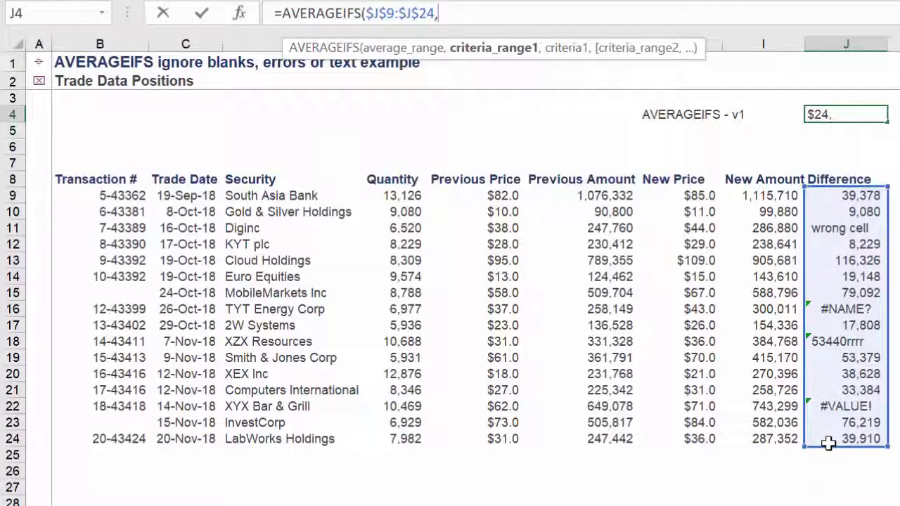
{"action": "left_click_drag", "start_coordinate": [109, 195], "coordinate": [106, 438]}
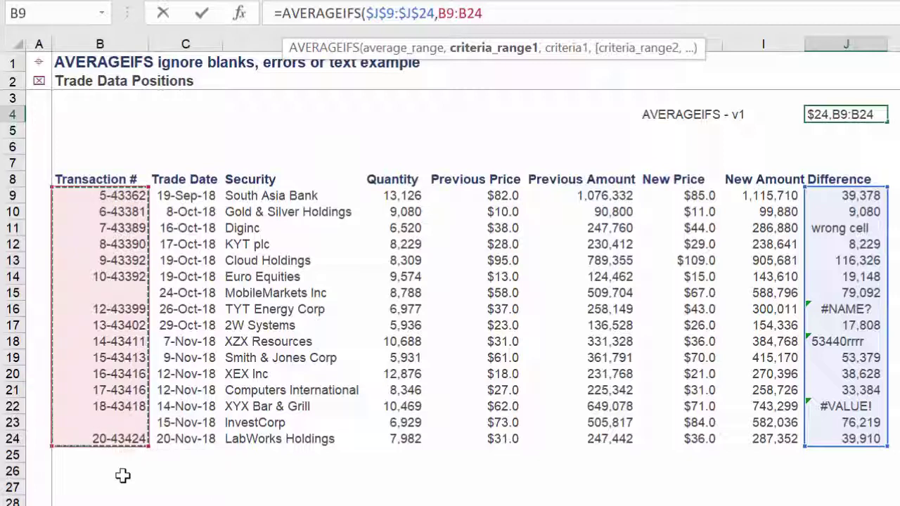
{"action": "key", "text": "F4"}
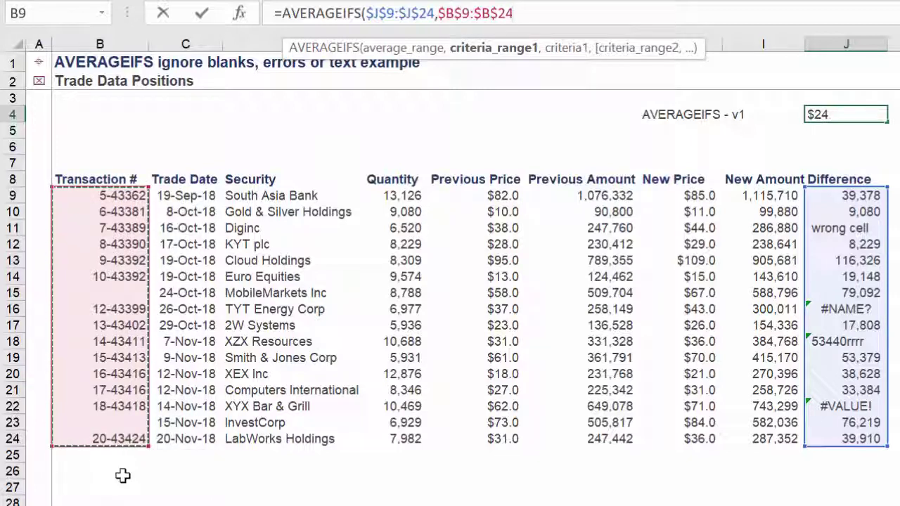
{"action": "type", "text": ",\""}
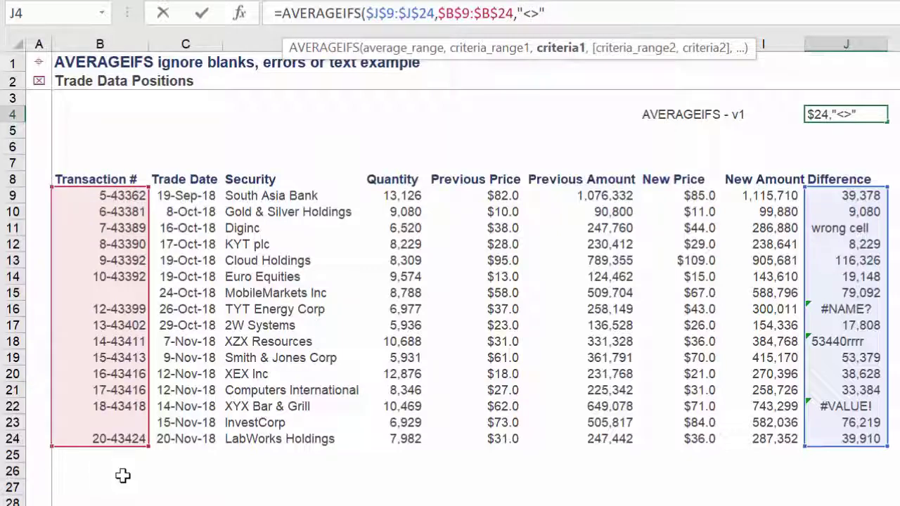
{"action": "type", "text": "<>\","}
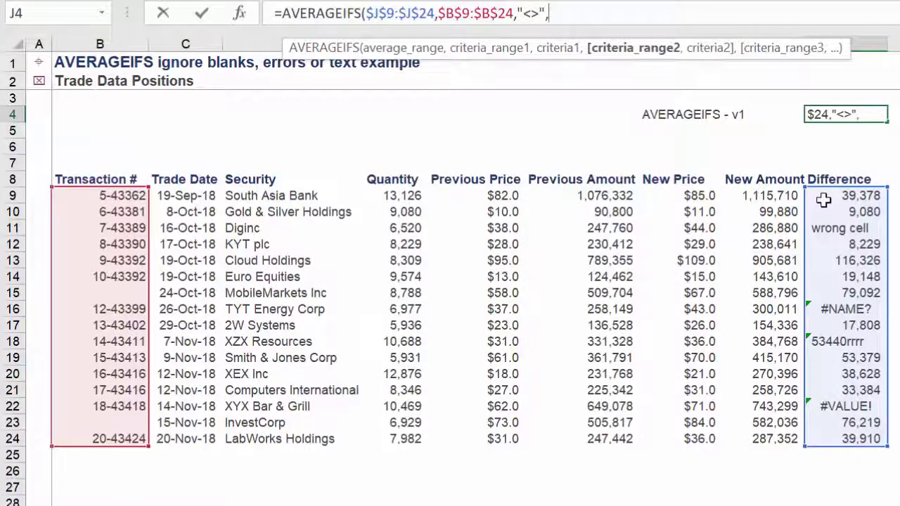
Step: Add $J$9:$J$24 as the second criteria range with the array criterion {">0","<0"} and complete the formula
{"action": "left_click_drag", "start_coordinate": [815, 197], "coordinate": [822, 436]}
{"action": "key", "text": "F4"}
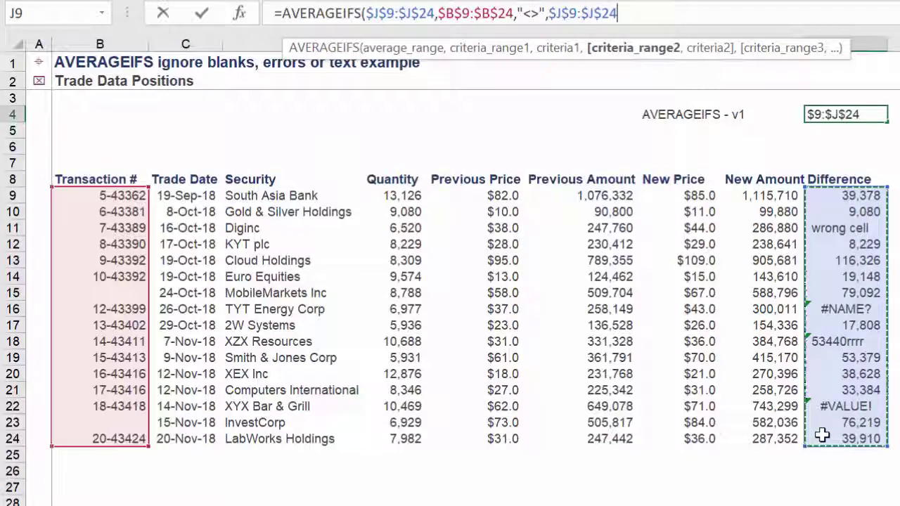
{"action": "type", "text": ",{\">0"}
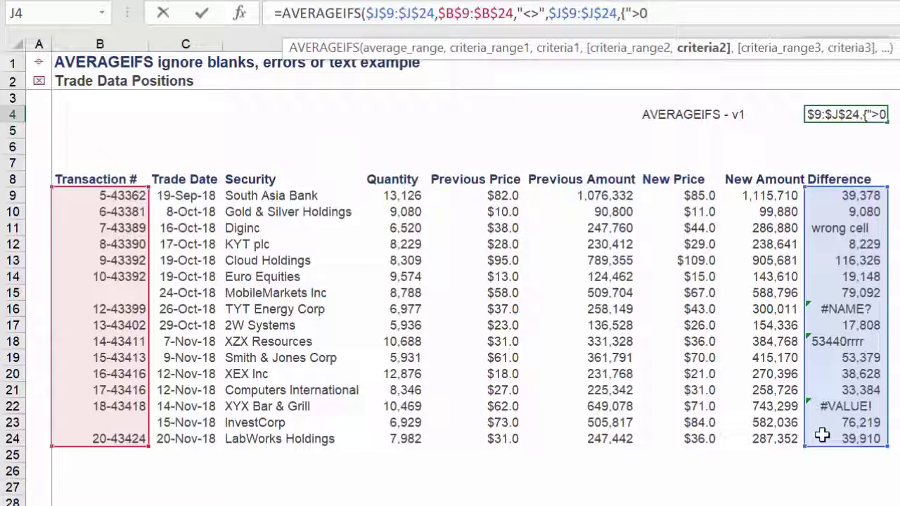
{"action": "type", "text": "\",\"<0"}
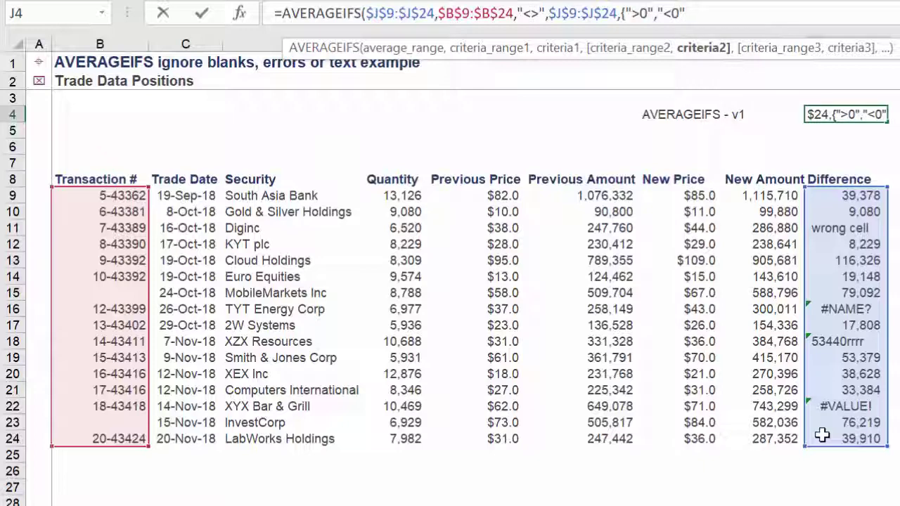
{"action": "type", "text": "\"}"}
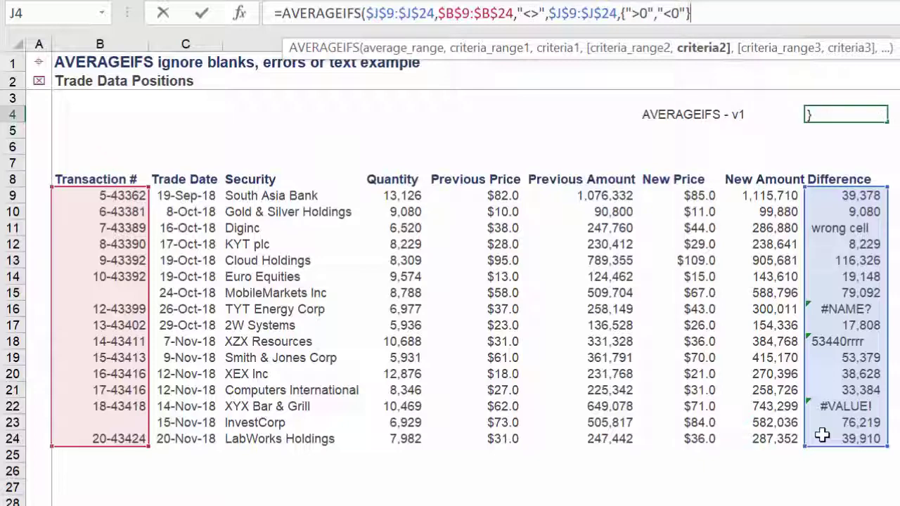
{"action": "type", "text": ")"}
{"action": "key", "text": "Return"}
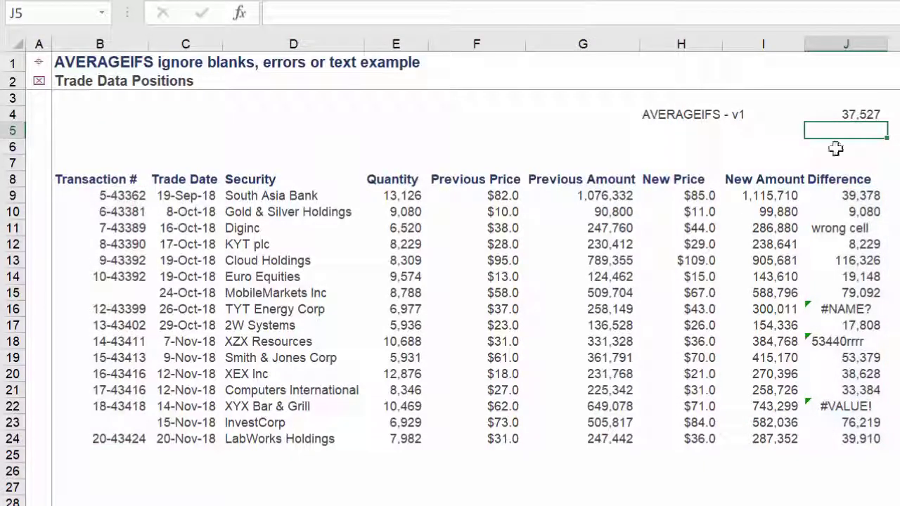
Step: Enter the label "AVERAGEIFS - v2" in cell H6, two rows beneath the first label
{"action": "left_click", "coordinate": [840, 115]}
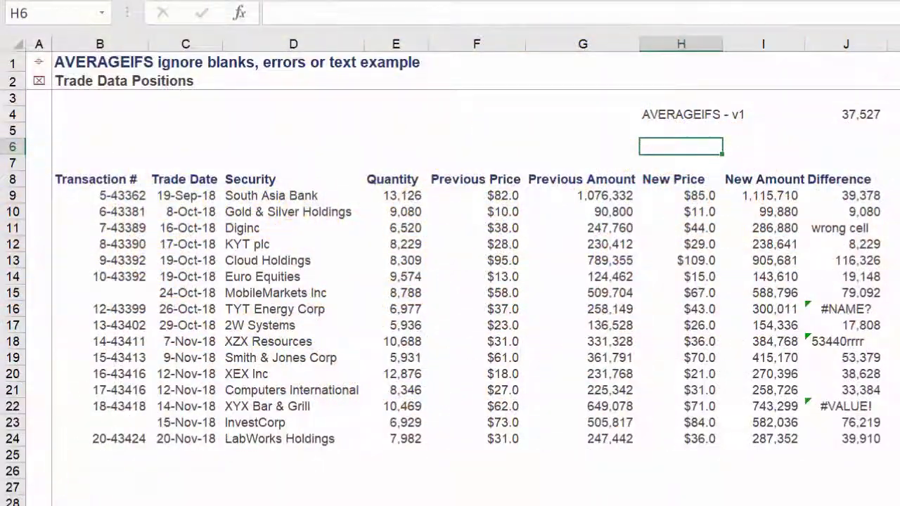
{"action": "type", "text": "'AVERAGEIFS - v2"}
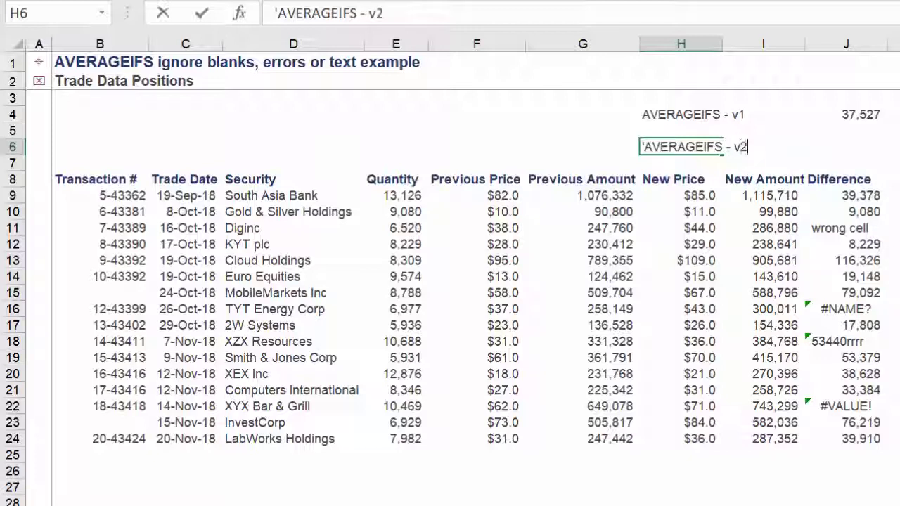
{"action": "key", "text": "Return"}
Step: Start an AVERAGEIFS formula in J6 with the Difference values $J$9:$J$24 as the absolute average range
{"action": "left_click", "coordinate": [680, 146]}
{"action": "left_click", "coordinate": [846, 146]}
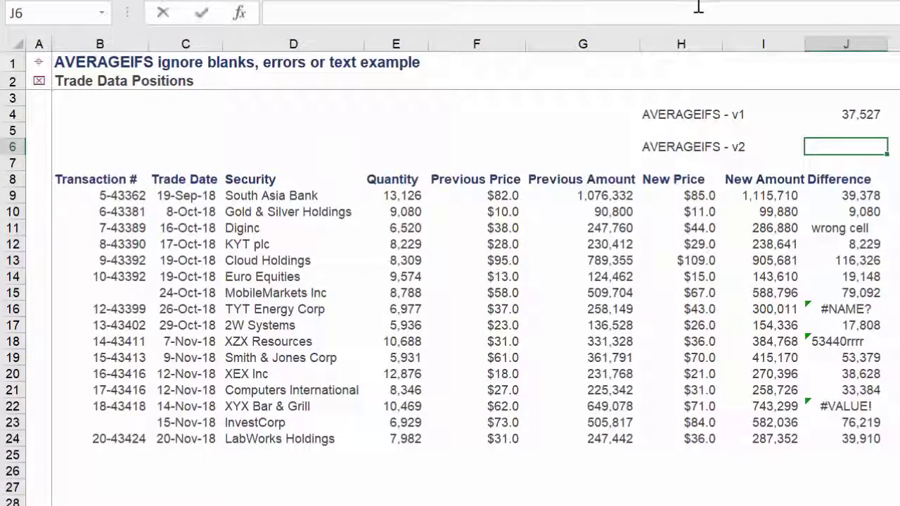
{"action": "type", "text": "=av"}
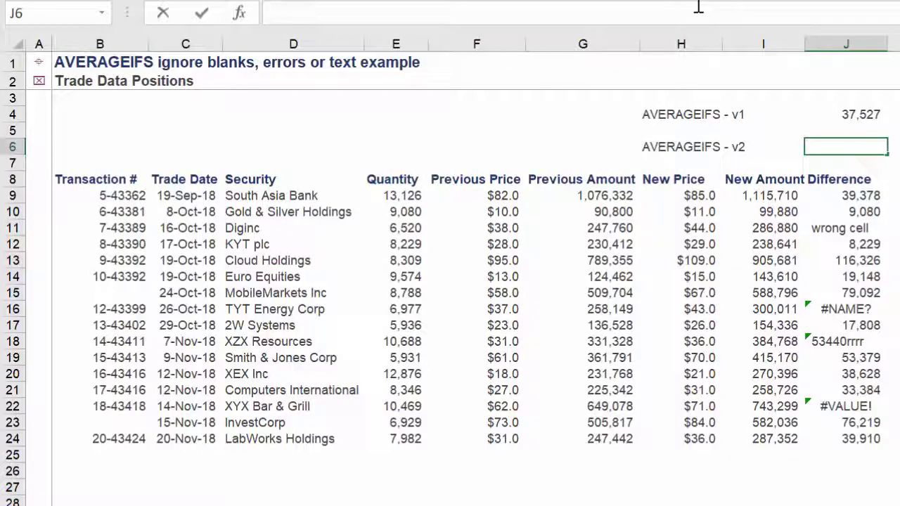
{"action": "type", "text": "er"}
{"action": "key", "text": "Down"}
{"action": "key", "text": "Down"}
{"action": "key", "text": "Down"}
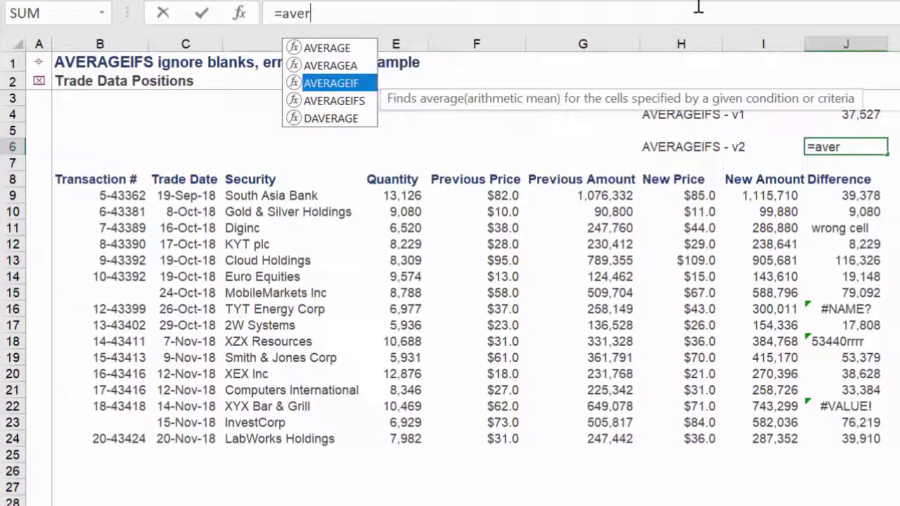
{"action": "key", "text": "Tab"}
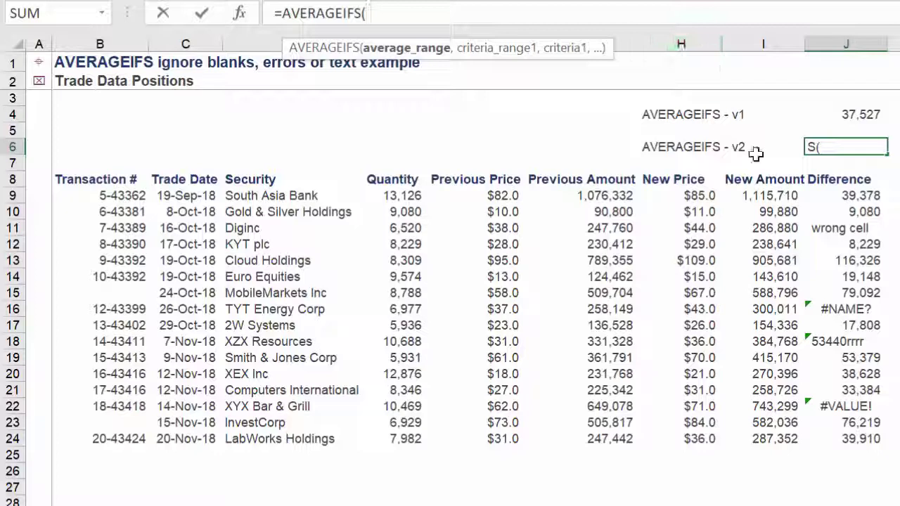
{"action": "left_click_drag", "start_coordinate": [826, 196], "coordinate": [864, 443]}
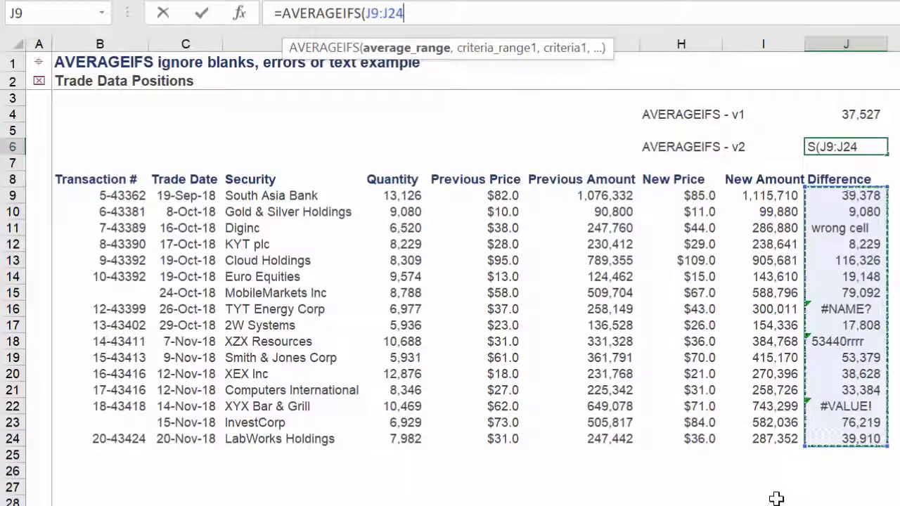
{"action": "key", "text": "F4"}
{"action": "type", "text": ","}
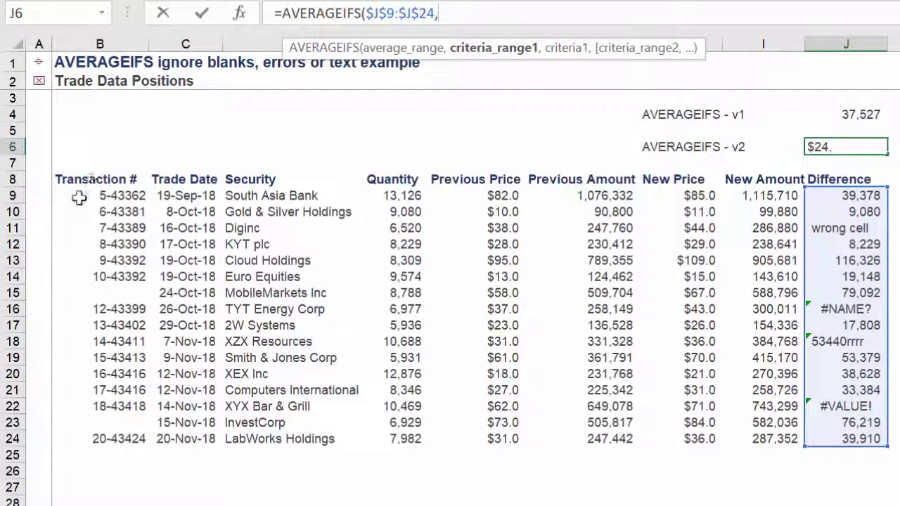
Step: Add the absolute Transaction # range $B$9:$B$24 to the J6 formula as first criteria range, with the criterion "<>"
{"action": "left_click_drag", "start_coordinate": [78, 198], "coordinate": [99, 436]}
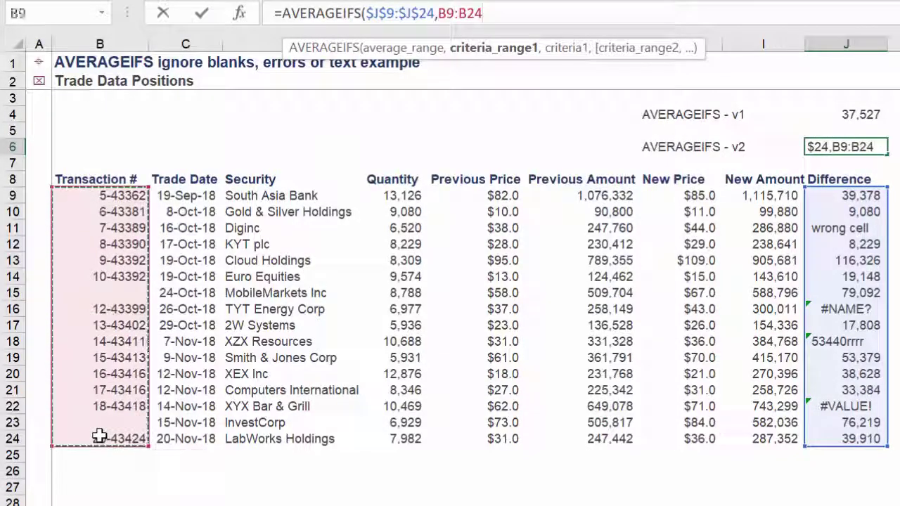
{"action": "key", "text": "F4"}
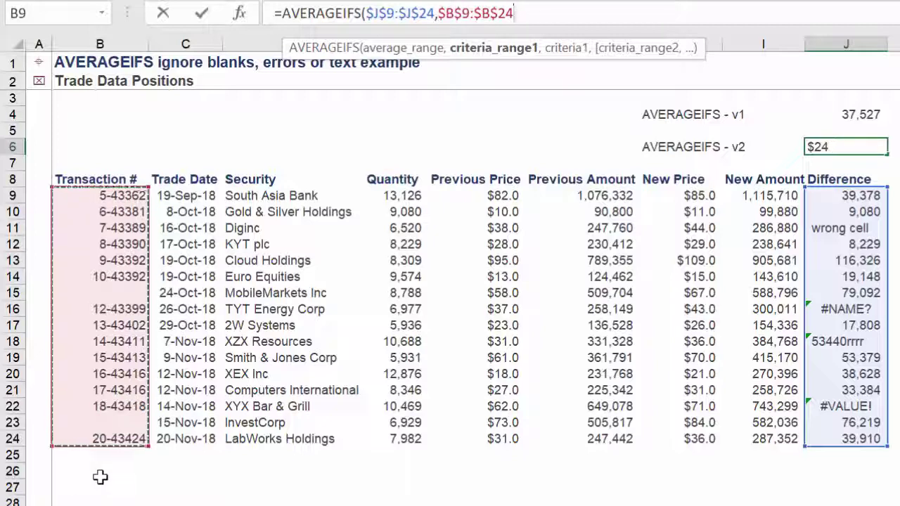
{"action": "type", "text": ","}
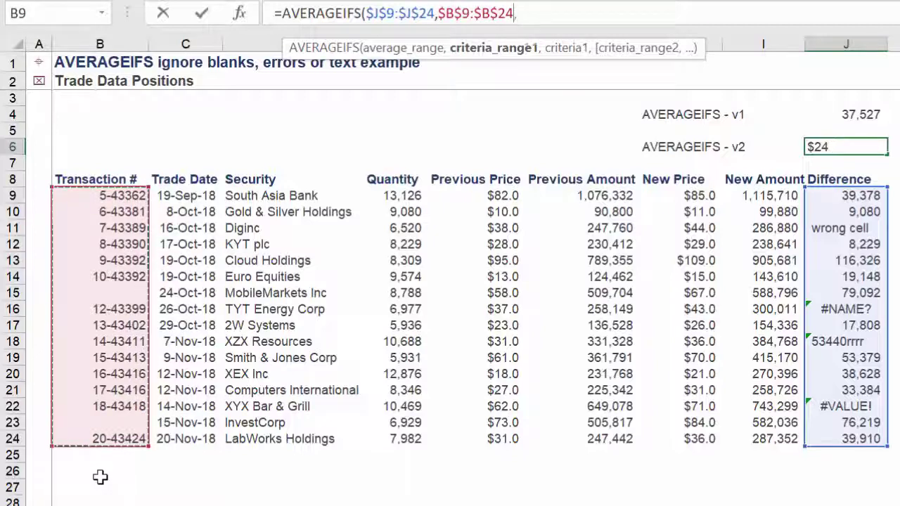
{"action": "type", "text": ",\"<>"}
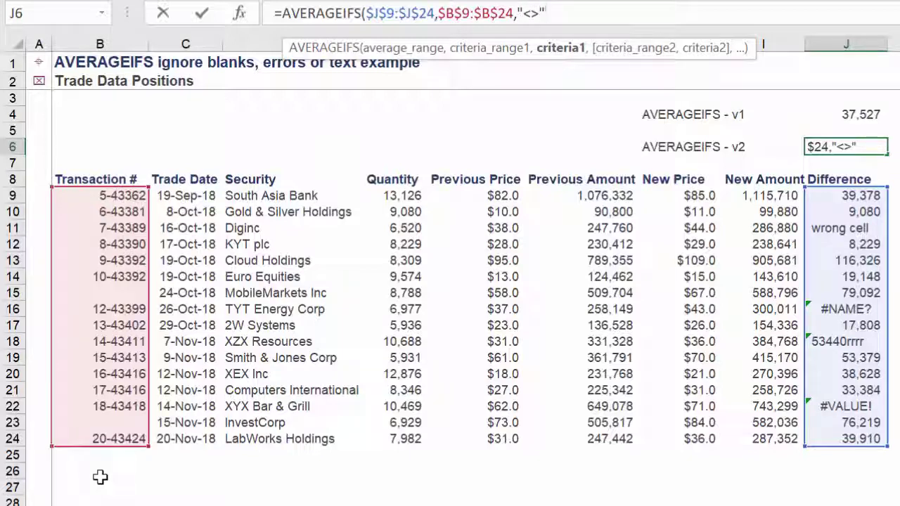
{"action": "type", "text": "\","}
Step: Add $J$9:$J$24 as the second criteria range with the criterion "<"&99^99 and complete the J6 formula
{"action": "left_click_drag", "start_coordinate": [845, 196], "coordinate": [834, 437]}
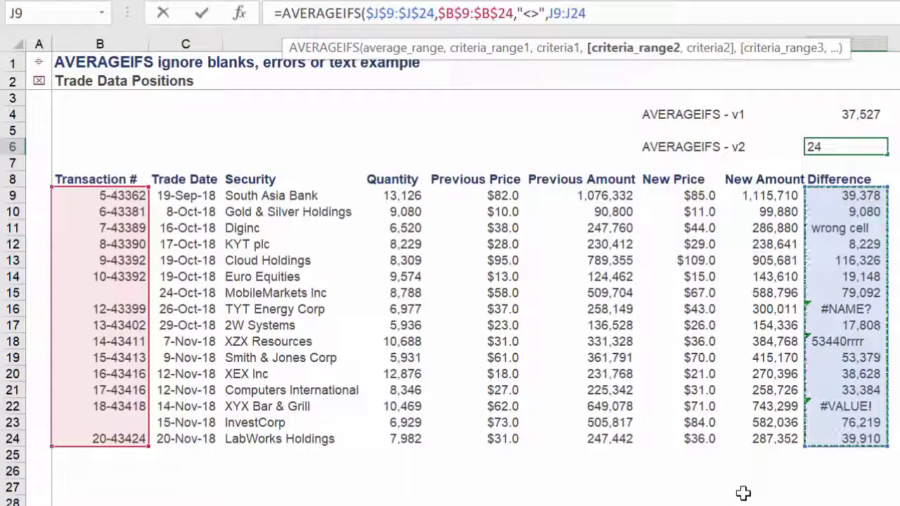
{"action": "key", "text": "F4"}
{"action": "type", "text": ",\"<"}
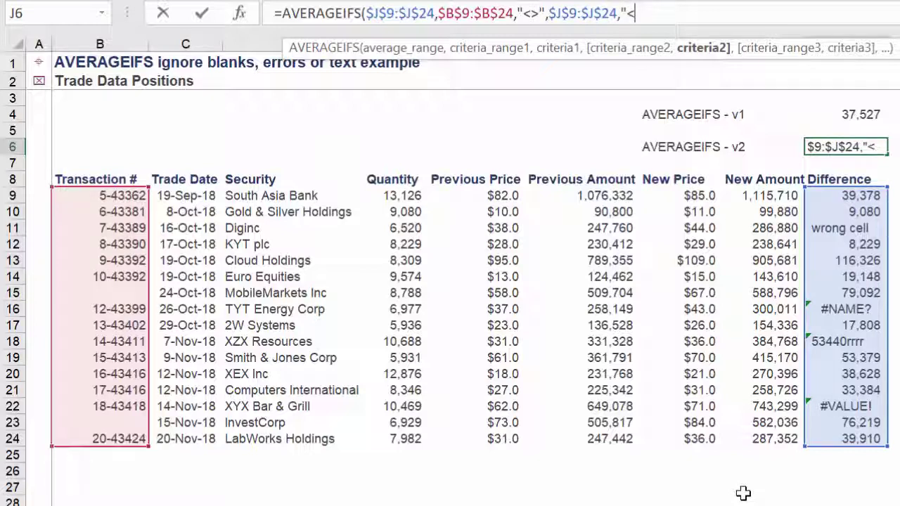
{"action": "type", "text": "\"&99^"}
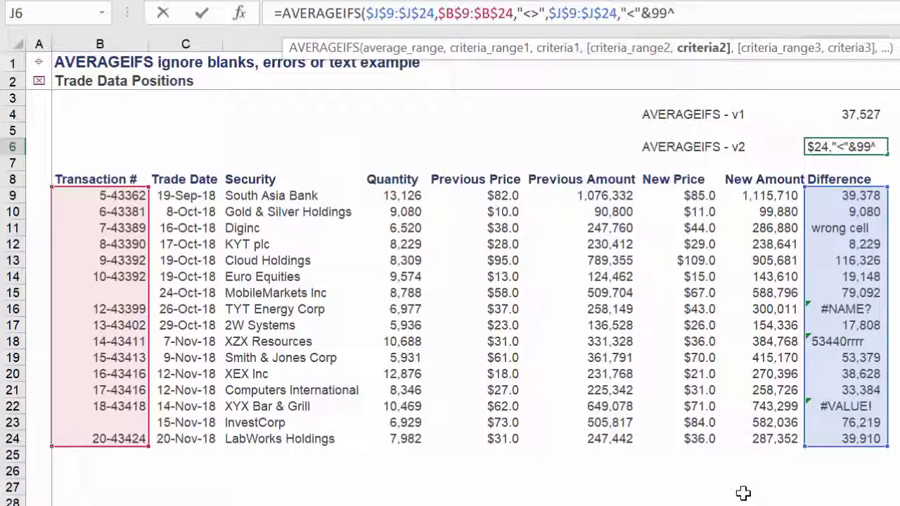
{"action": "type", "text": "99"}
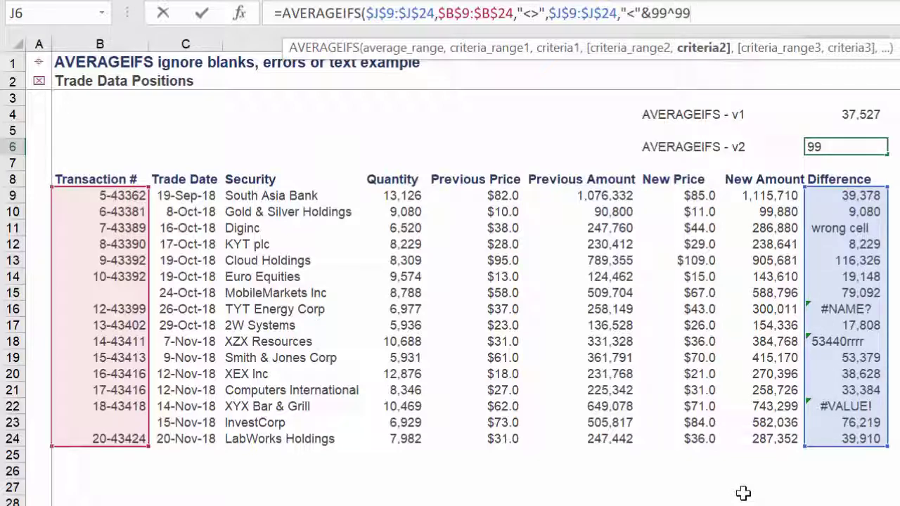
{"action": "type", "text": ")"}
{"action": "key", "text": "Return"}
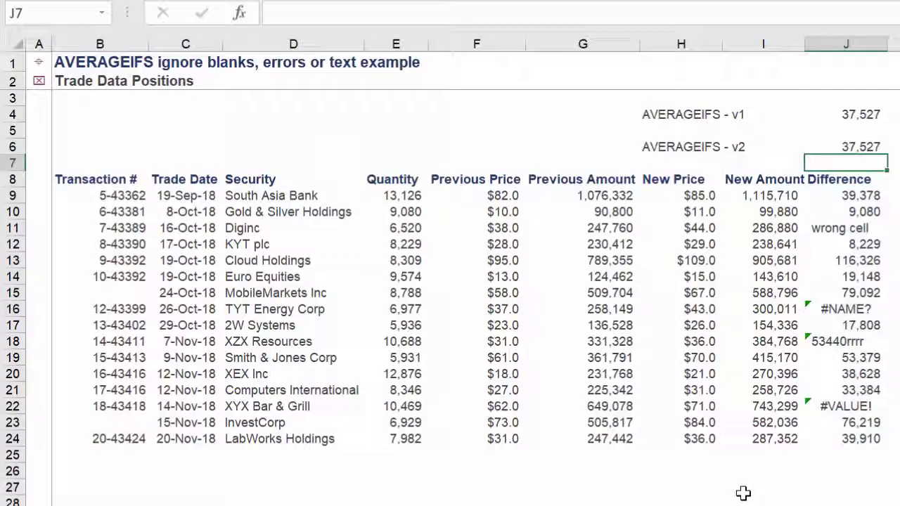
{"action": "key", "text": "Up"}
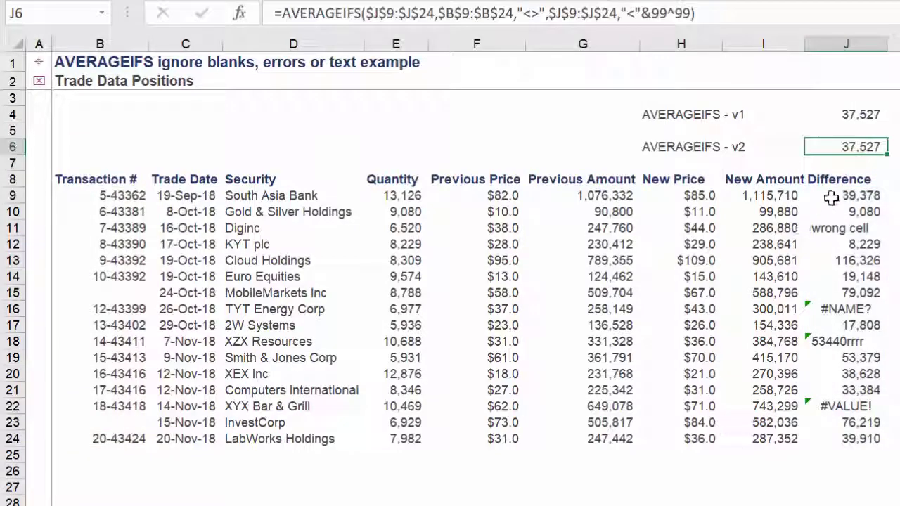
Step: Select only the valid Difference values J9:J10, J12:J14, J17, J19:J21 and J24 together to check their average
{"action": "left_click_drag", "start_coordinate": [831, 199], "coordinate": [828, 283]}
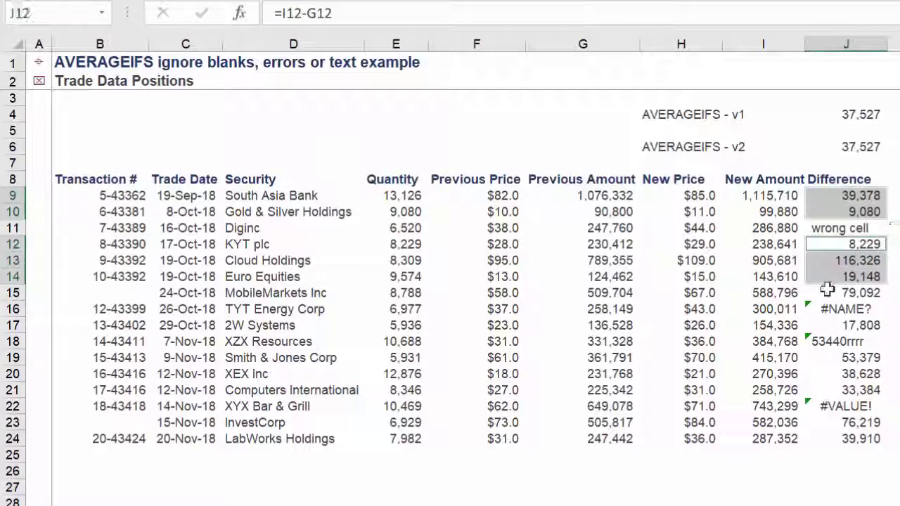
{"action": "left_click", "coordinate": [824, 327], "text": "ctrl"}
{"action": "left_click_drag", "start_coordinate": [823, 355], "coordinate": [821, 393]}
{"action": "left_click", "coordinate": [847, 439], "text": "ctrl"}
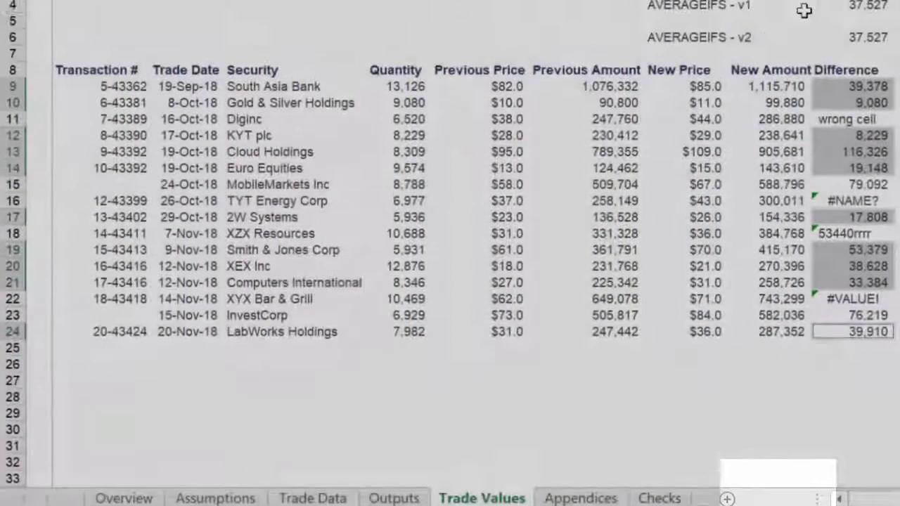
Step: Review the criteria of the v1 formula in J4 and the v2 formula in J6 without changing them
{"action": "left_click", "coordinate": [851, 3]}
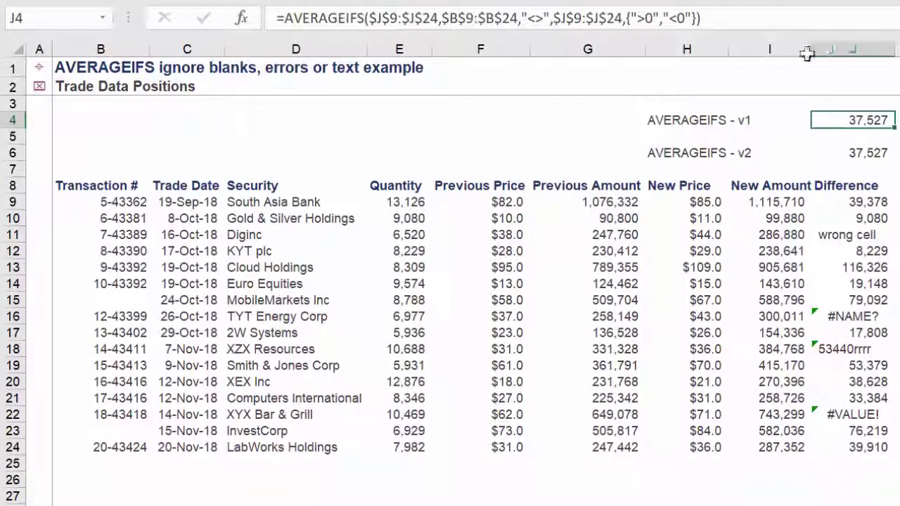
{"action": "left_click", "coordinate": [789, 16]}
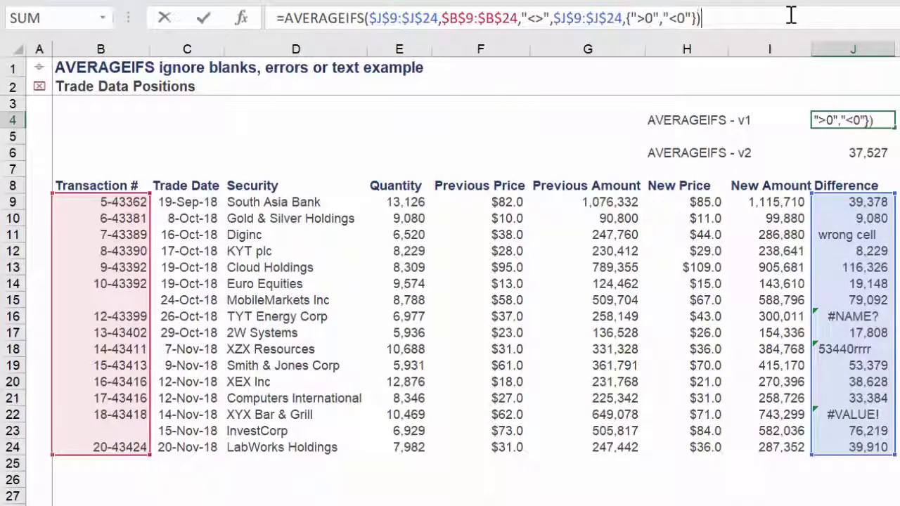
{"action": "key", "text": "Escape"}
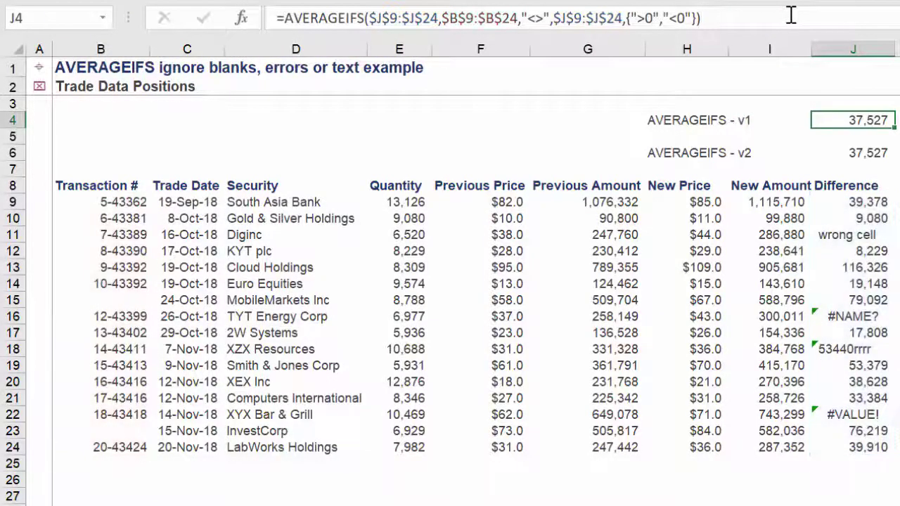
{"action": "left_click", "coordinate": [824, 150]}
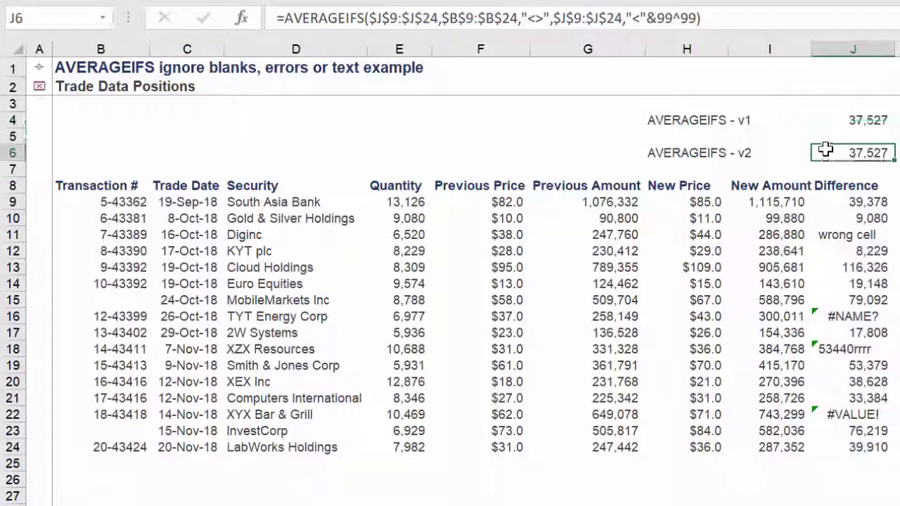
{"action": "left_click", "coordinate": [754, 22]}
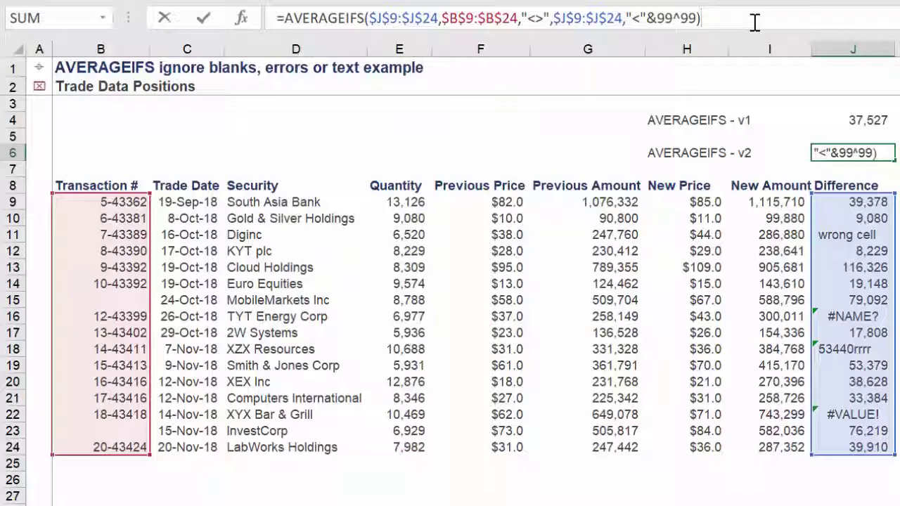
{"action": "key", "text": "Escape"}
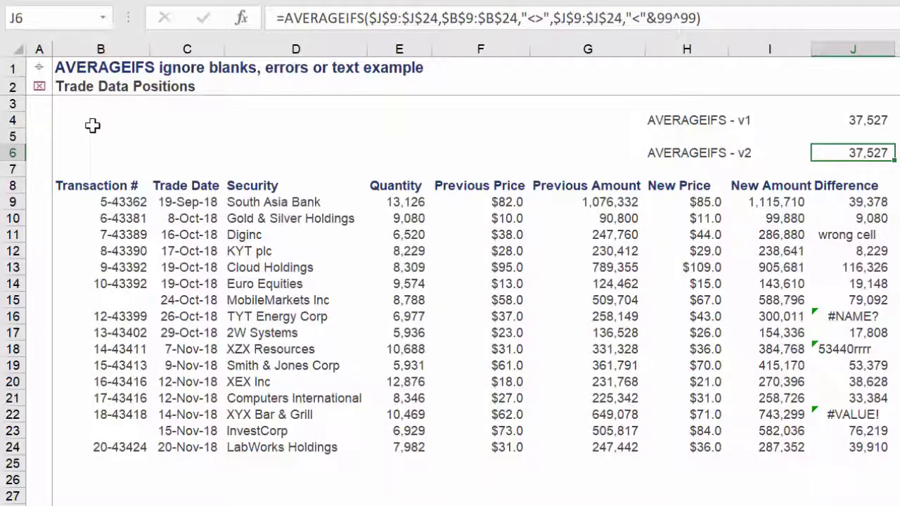
Step: Enter a FORMULATEXT formula in B4 that displays the formula of cell J4
{"action": "left_click", "coordinate": [92, 125]}
{"action": "type", "text": "="}
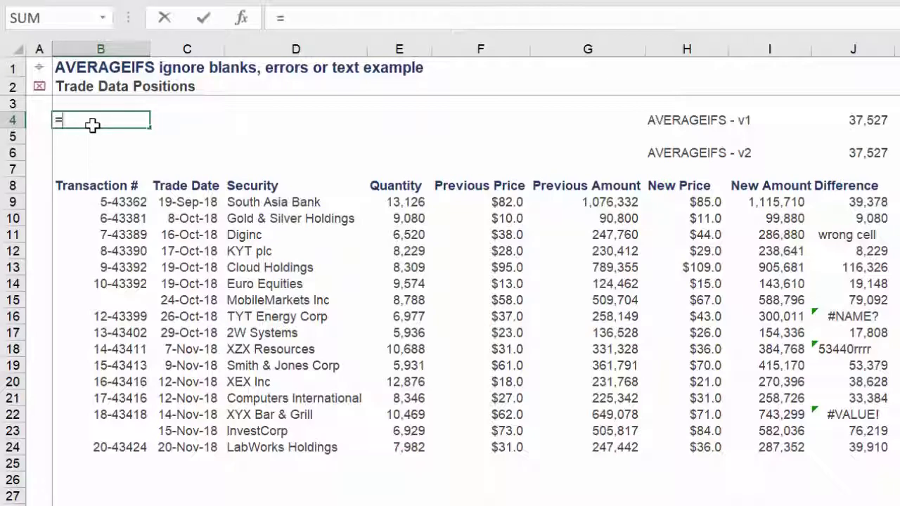
{"action": "type", "text": "o"}
{"action": "key", "text": "BackSpace"}
{"action": "type", "text": "for"}
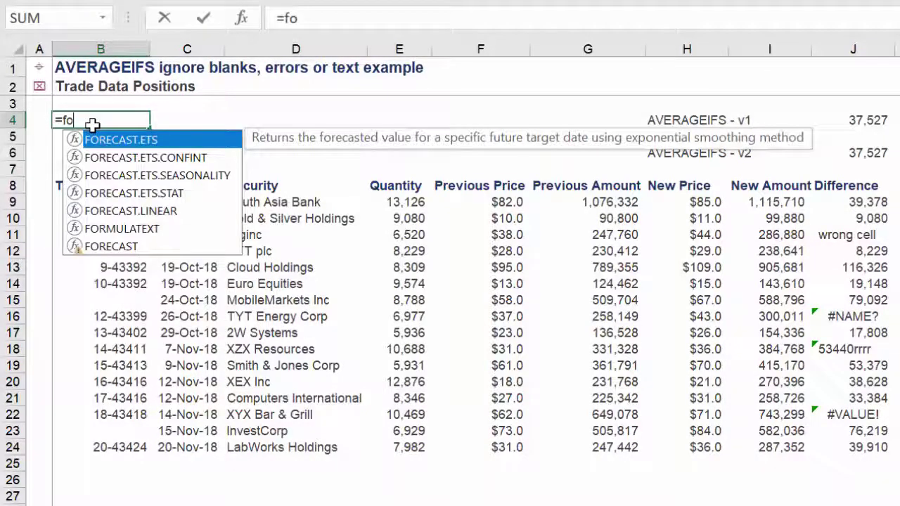
{"action": "double_click", "coordinate": [102, 229]}
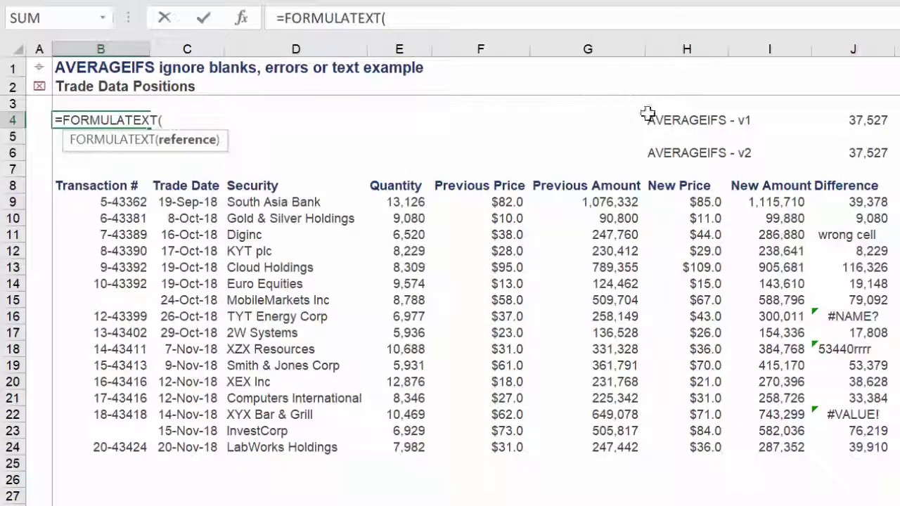
{"action": "left_click", "coordinate": [845, 121]}
{"action": "key", "text": "Return"}
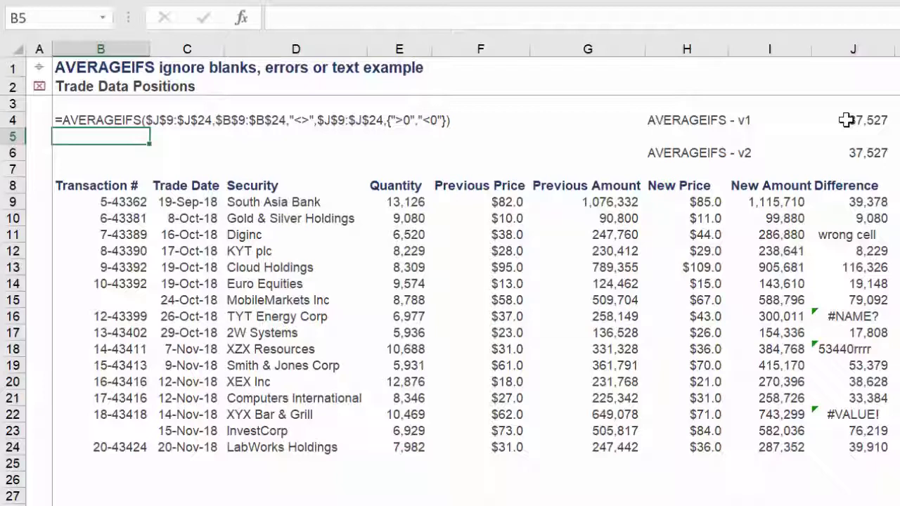
Step: Copy the FORMULATEXT formula from B4 to B6 to display the v2 formula, and return to cell B1
{"action": "key", "text": "Up"}
{"action": "key", "text": "ctrl+c"}
{"action": "key", "text": "Down"}
{"action": "key", "text": "Down"}
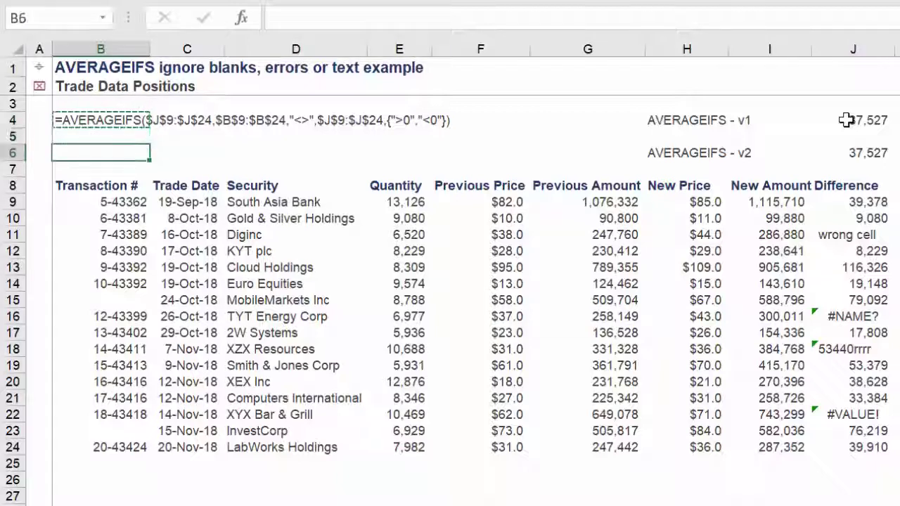
{"action": "key", "text": "ctrl+v"}
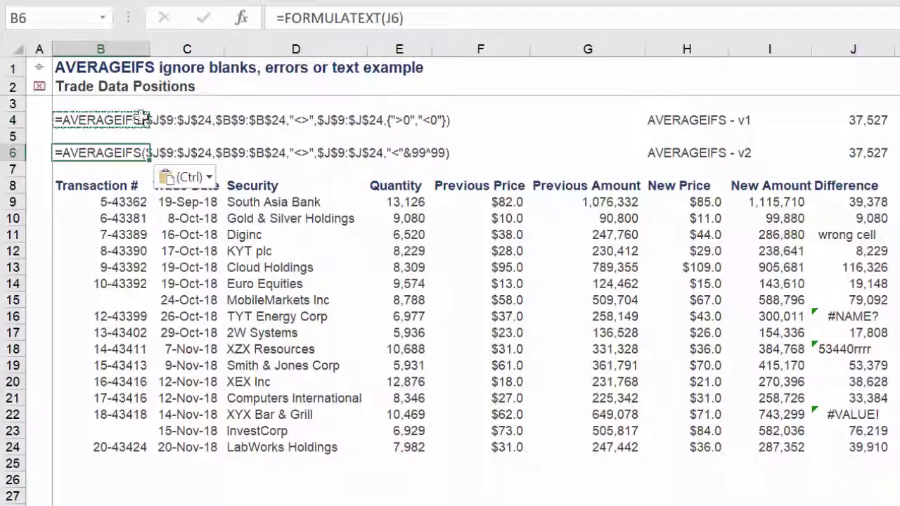
{"action": "left_click", "coordinate": [70, 70]}
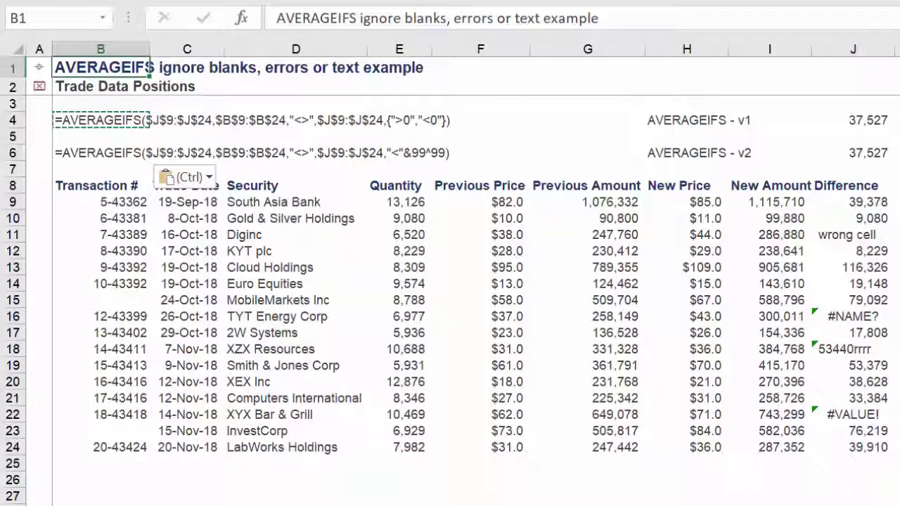